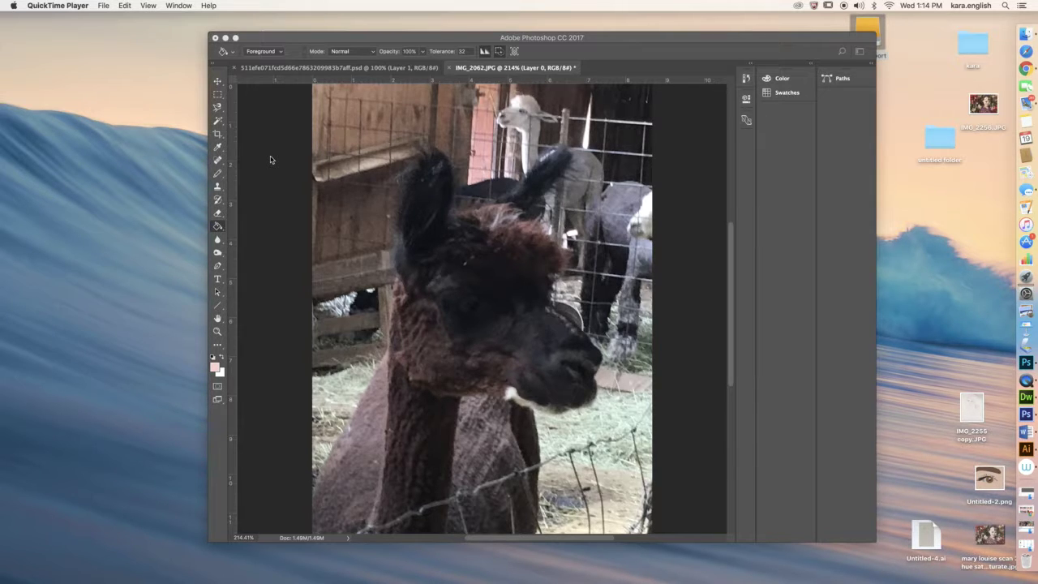
# Step: Crop the alpaca photo in from the left and right edges, moving floating panels aside
pyautogui.click(221, 97)
pyautogui.click(218, 95)
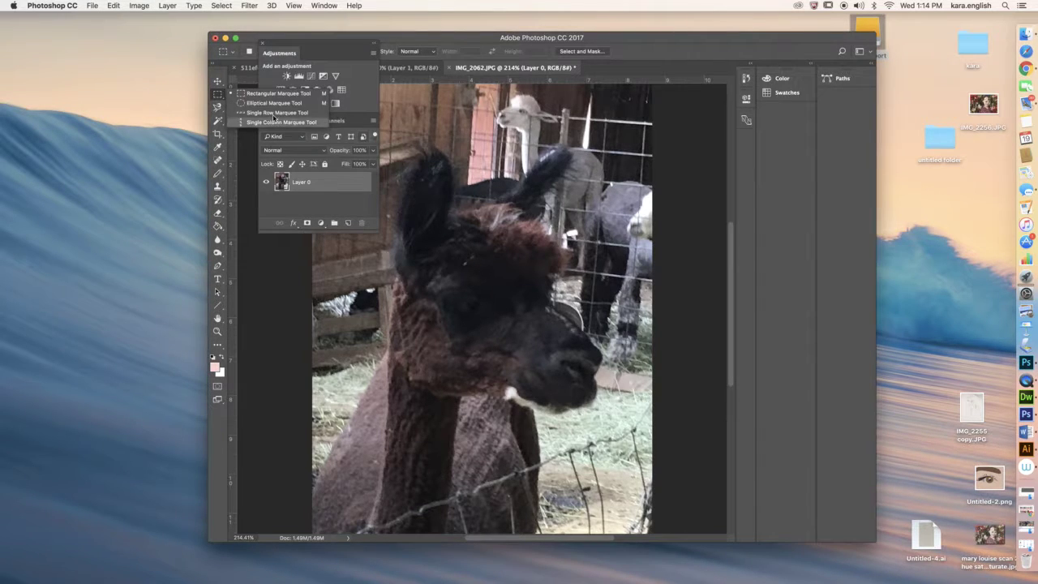
pyautogui.click(218, 94)
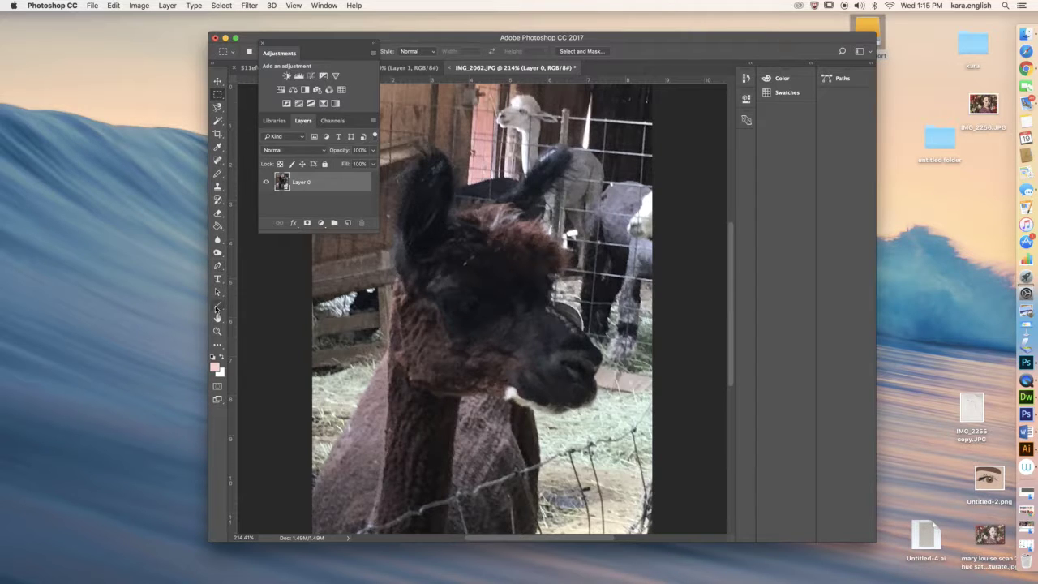
pyautogui.click(217, 134)
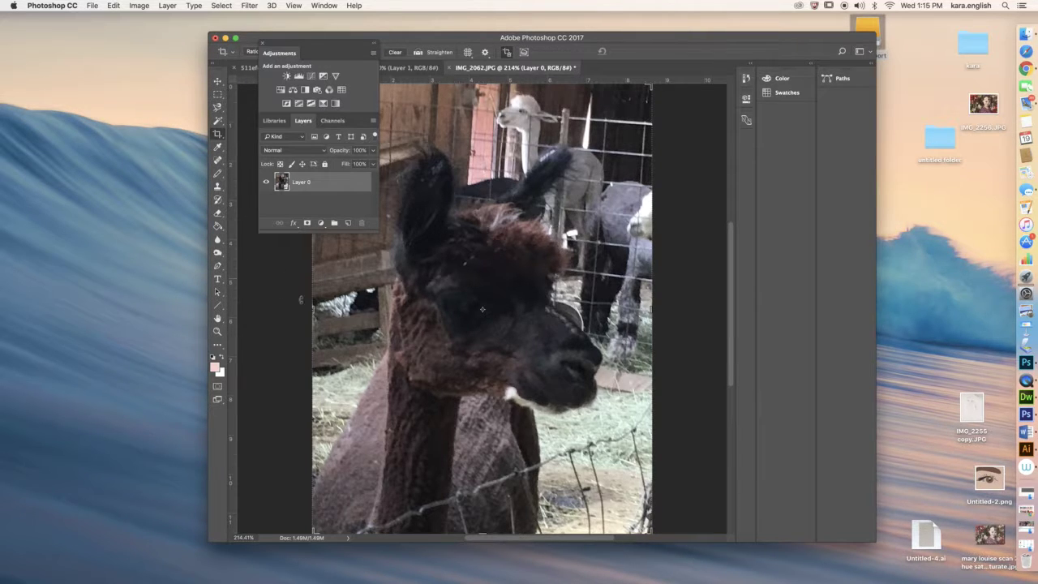
pyautogui.moveTo(311, 306); pyautogui.dragTo(339, 307)
pyautogui.moveTo(338, 46); pyautogui.dragTo(201, 30)
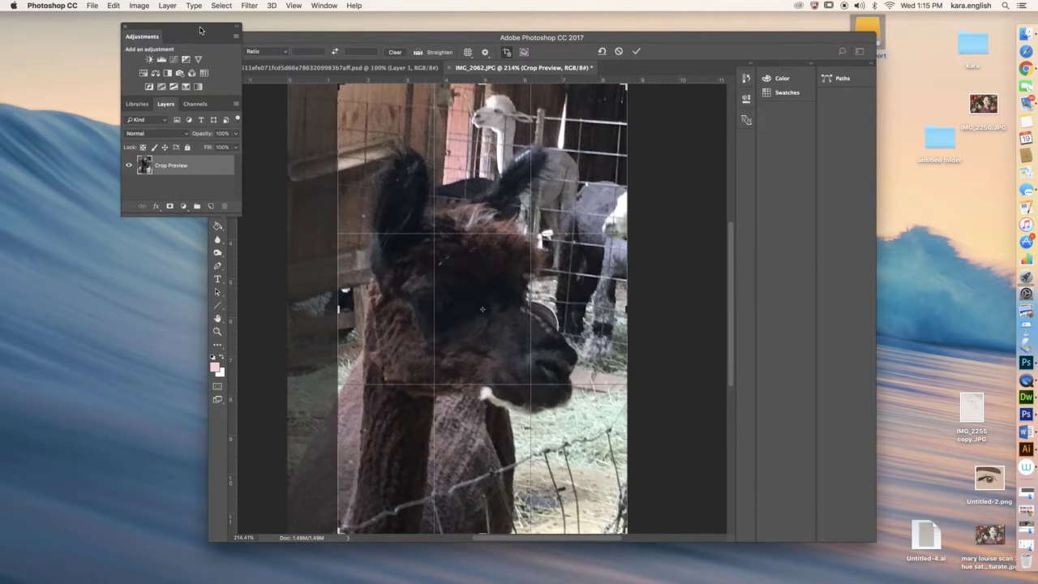
pyautogui.moveTo(626, 302)
pyautogui.mouseDown()
pyautogui.moveTo(604, 304)
pyautogui.moveTo(618, 303)
pyautogui.mouseUp()
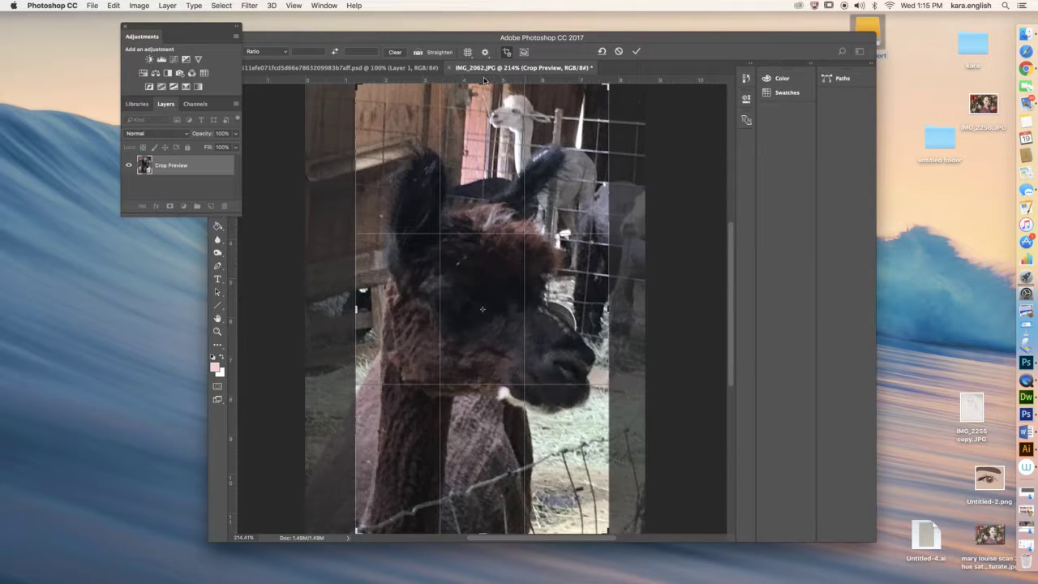
# Step: Bring the top crop edge down above the ears and apply the crop
pyautogui.moveTo(480, 84); pyautogui.dragTo(479, 112)
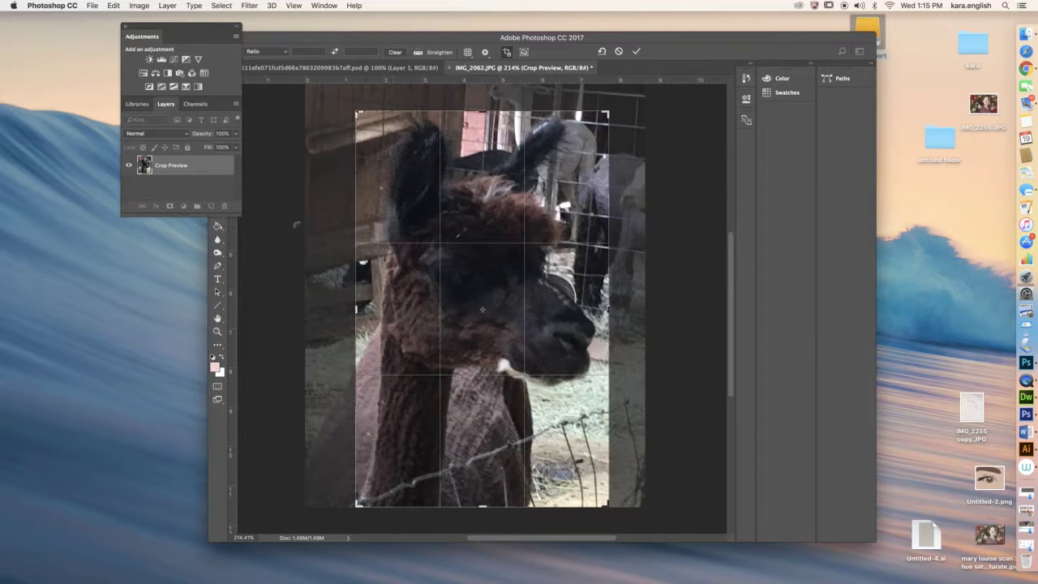
pyautogui.moveTo(205, 40); pyautogui.dragTo(111, 96)
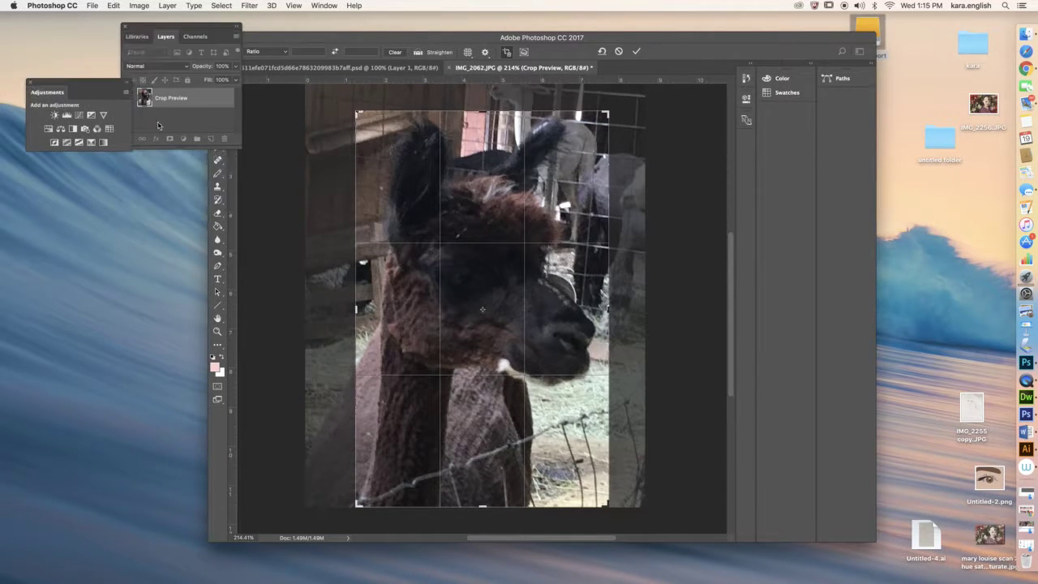
pyautogui.click(217, 212)
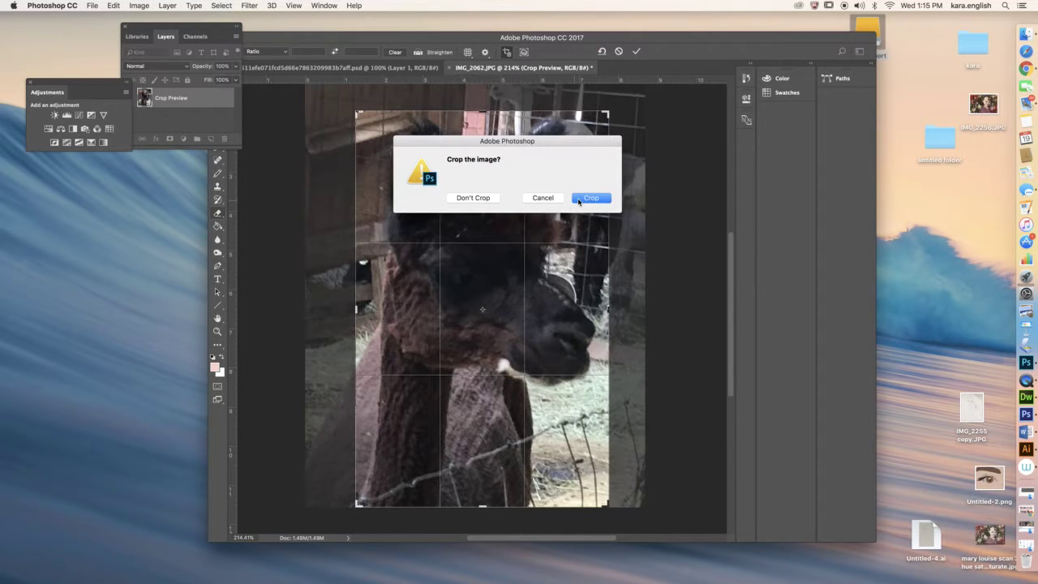
pyautogui.click(579, 200)
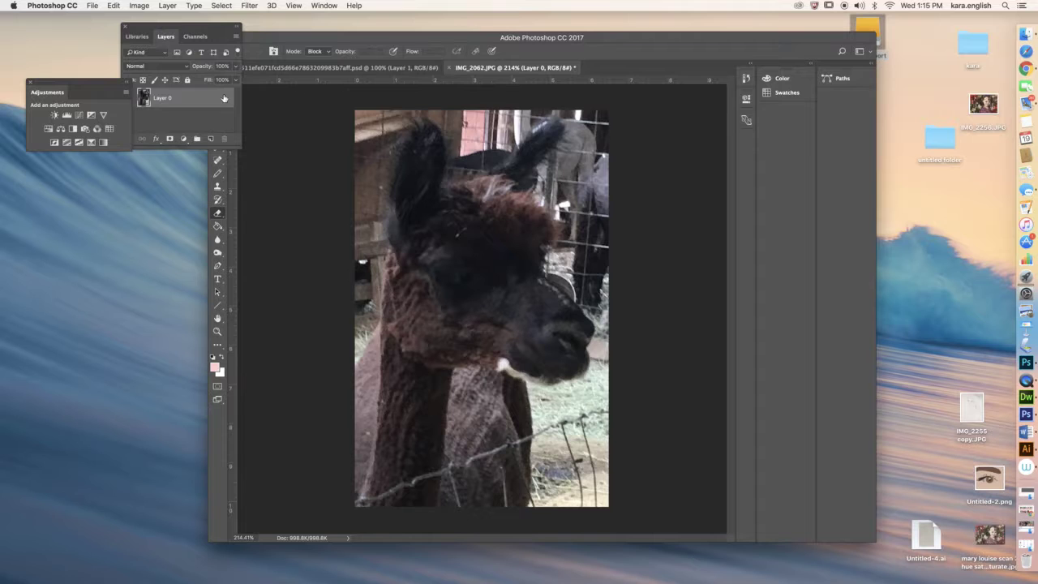
# Step: Dock the Layers panel below the Adjustments panel and browse the Select menu and selection tool groups
pyautogui.moveTo(203, 34); pyautogui.dragTo(150, 174)
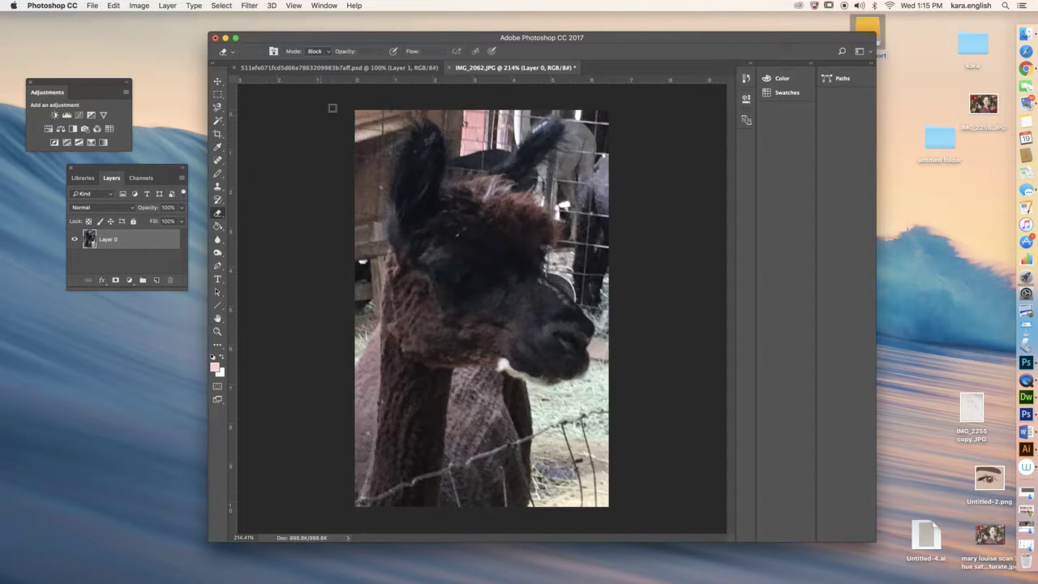
pyautogui.click(223, 5)
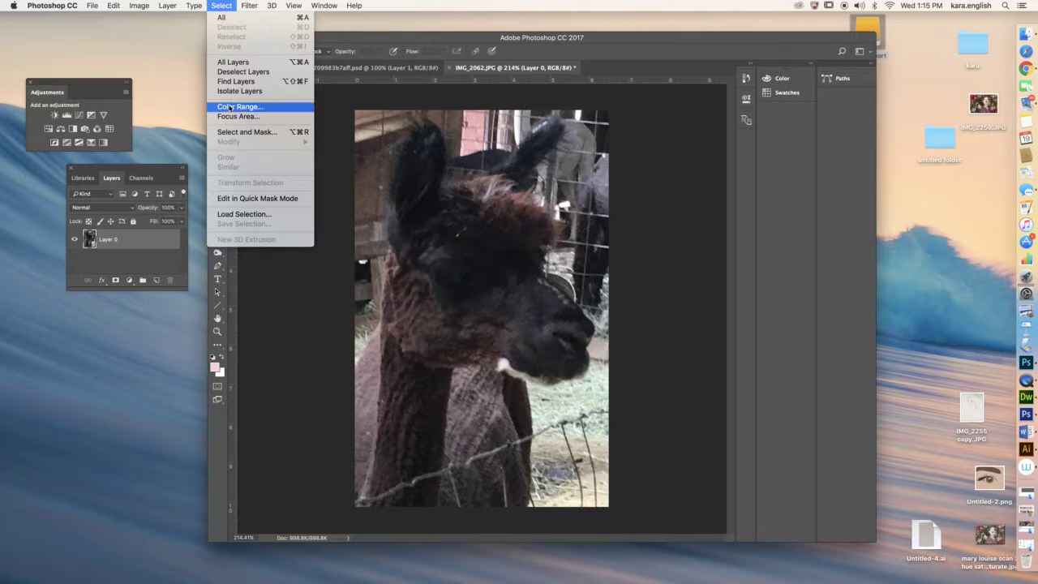
pyautogui.click(249, 6)
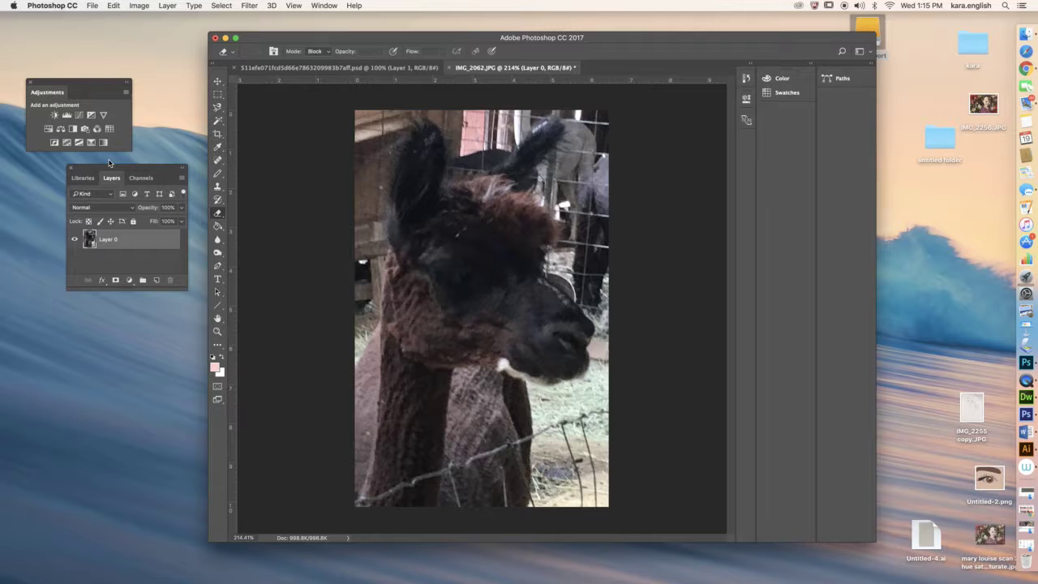
pyautogui.click(217, 108)
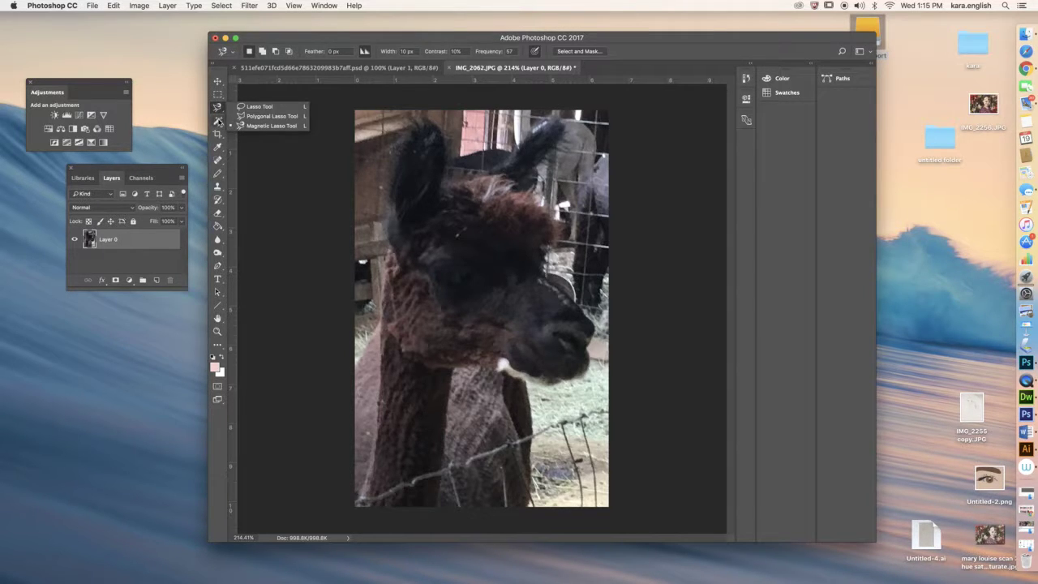
pyautogui.click(218, 120)
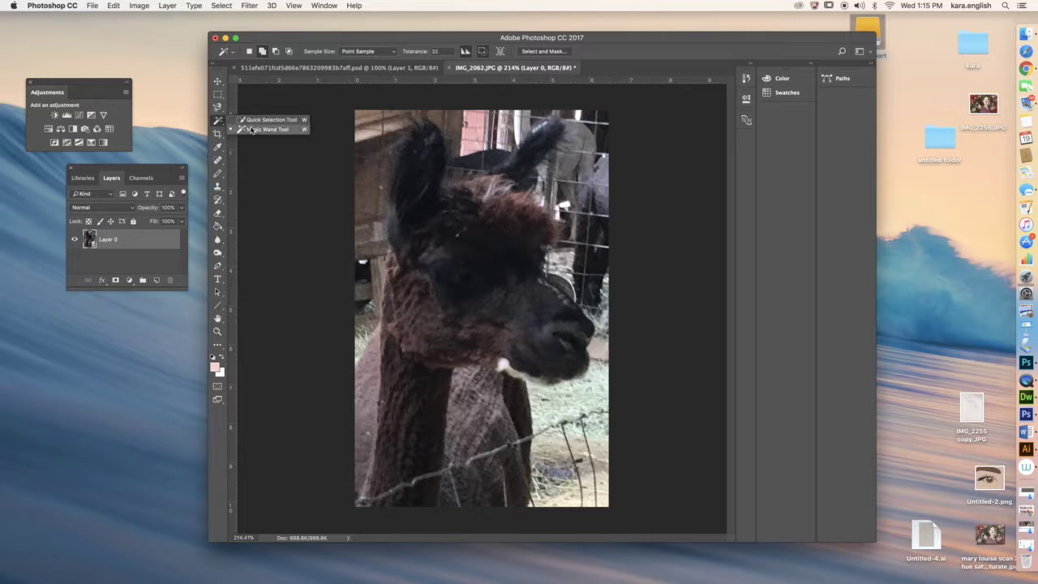
# Step: Quick-select the background strip along the left edge and delete it to transparency
pyautogui.click(269, 119)
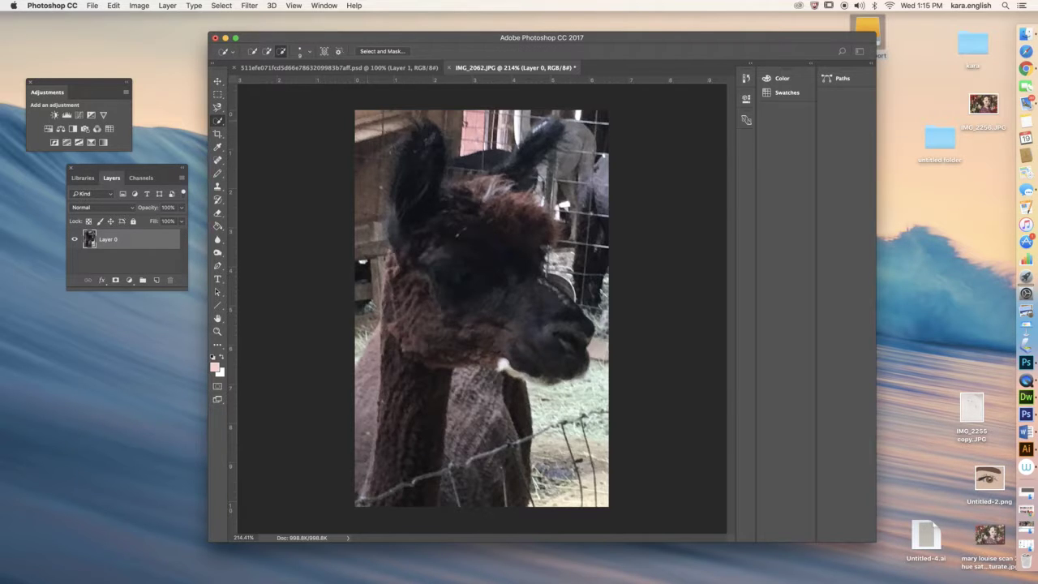
pyautogui.moveTo(364, 169); pyautogui.dragTo(363, 183)
pyautogui.press('Delete')
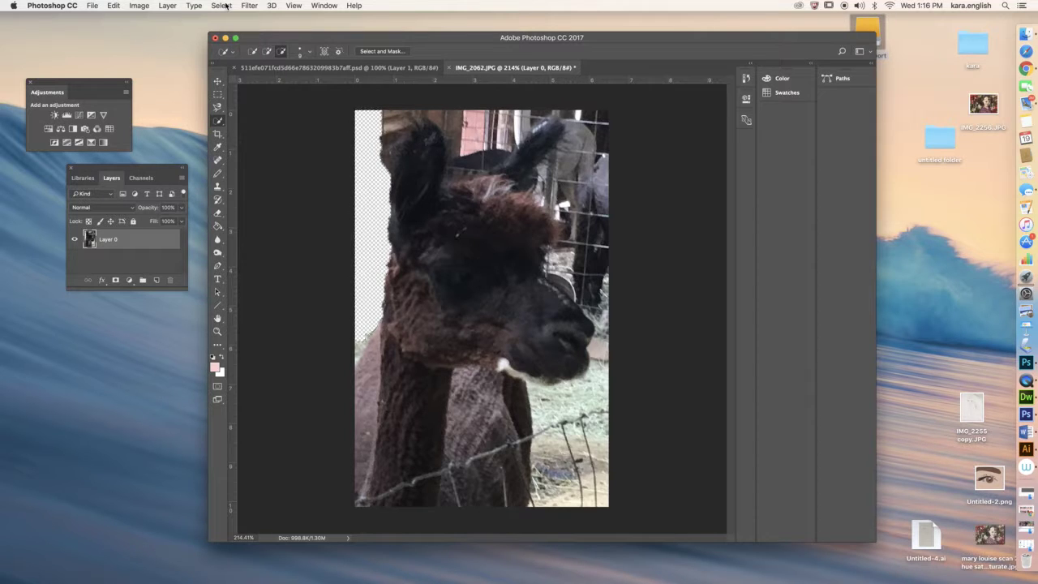
# Step: Delete the pink barn behind the ears, then Magic Wand and delete the hay beside the chin
pyautogui.press('super+d')
pyautogui.press('Delete')
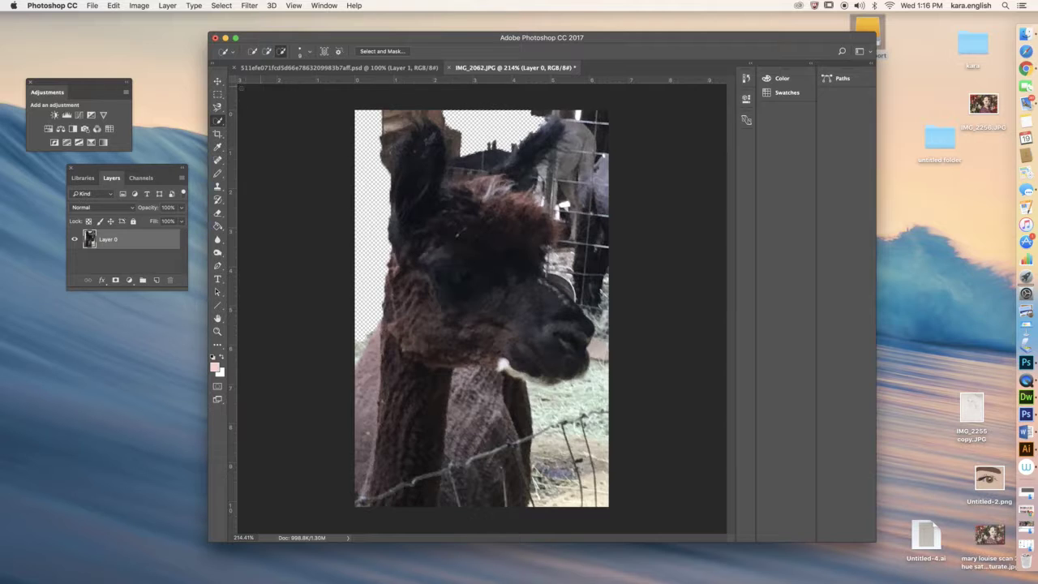
pyautogui.moveTo(217, 122); pyautogui.dragTo(248, 133)
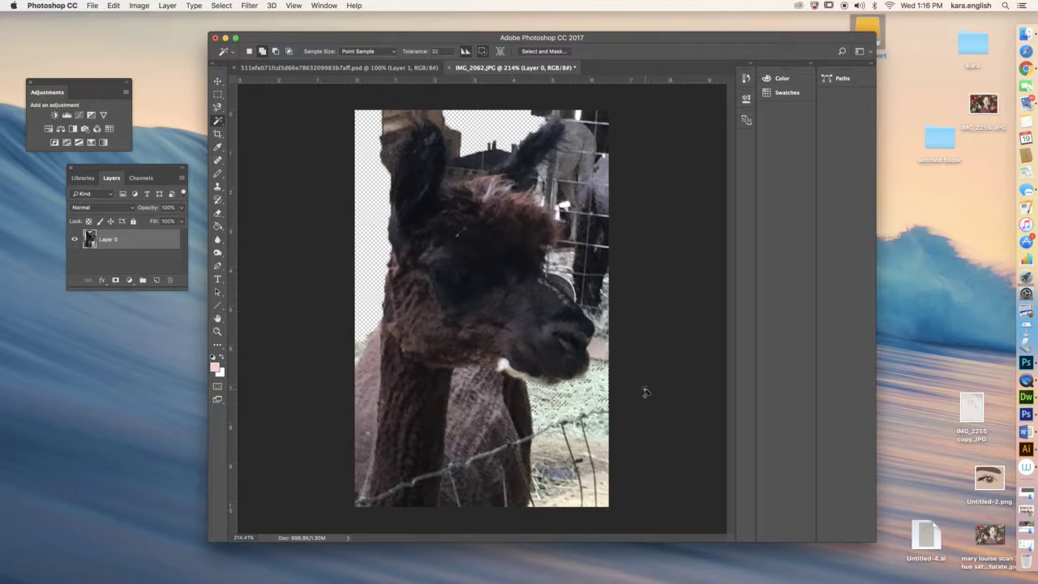
pyautogui.press('Delete')
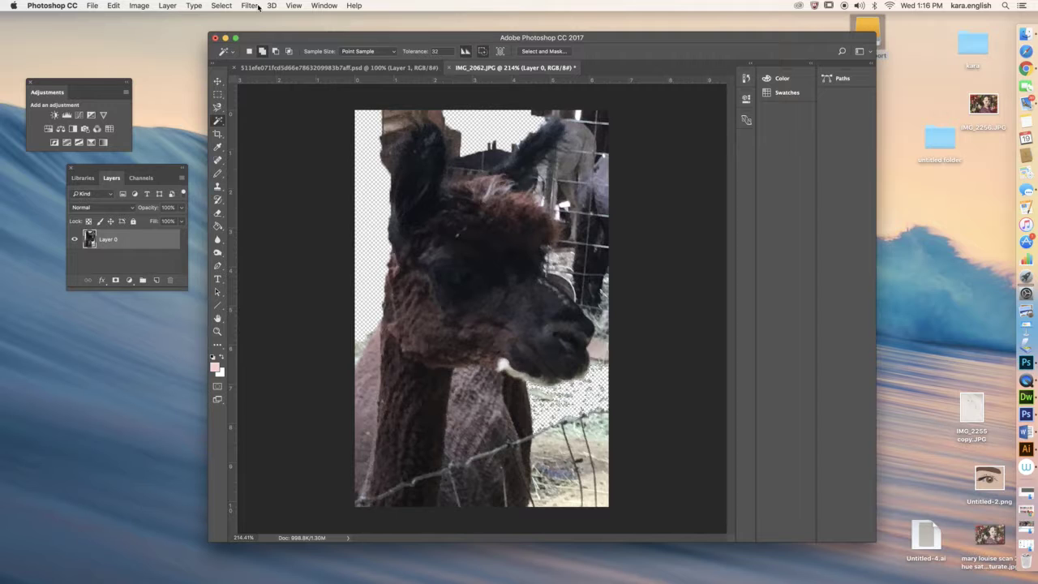
# Step: Box-select the lower-right area below the alpaca's chin with the Rectangular Marquee
pyautogui.click(225, 6)
pyautogui.press('Escape')
pyautogui.click(219, 109)
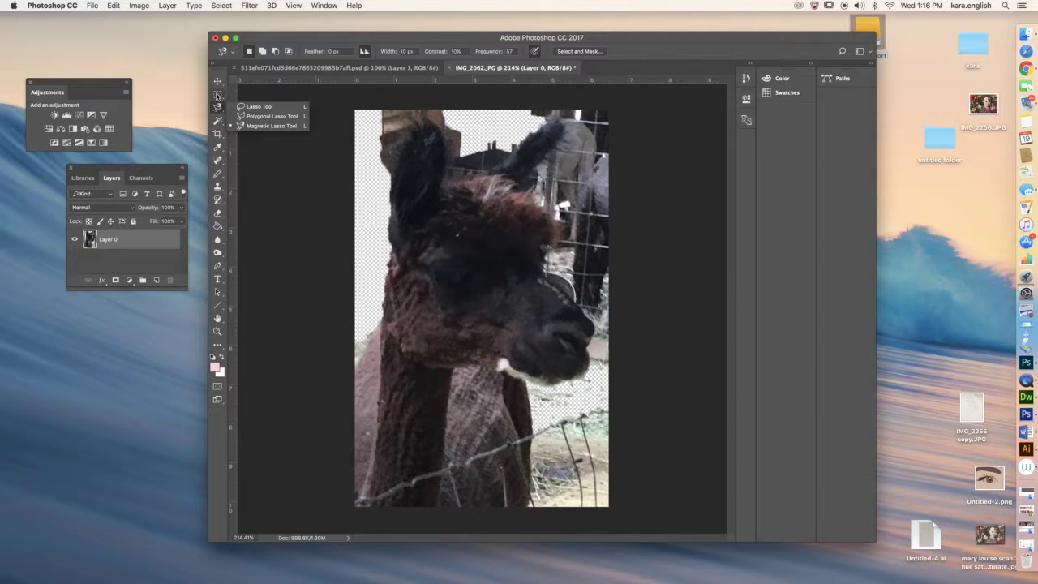
pyautogui.click(218, 95)
pyautogui.click(267, 96)
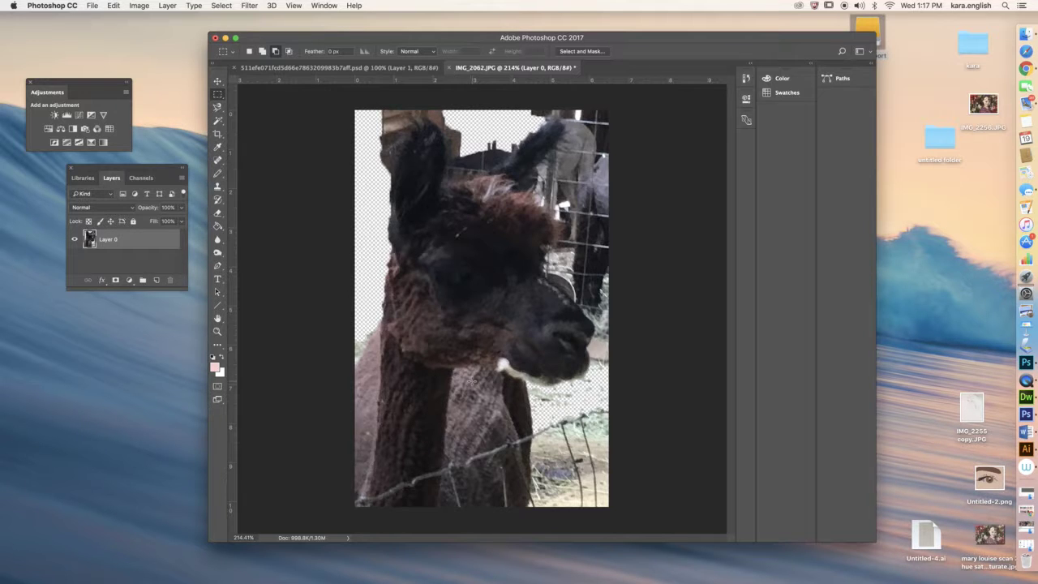
pyautogui.moveTo(456, 365); pyautogui.dragTo(665, 532)
# Step: Subtract the alpaca using Quick Selection, delete the remaining lower-right area, then deselect
pyautogui.click(218, 120)
pyautogui.click(253, 121)
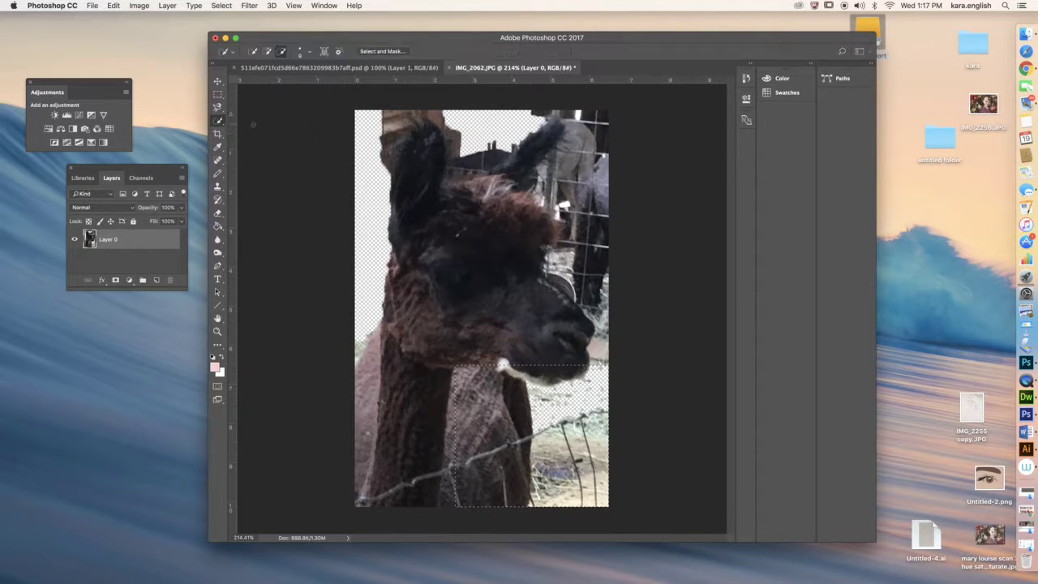
pyautogui.click(282, 52)
pyautogui.press('Delete')
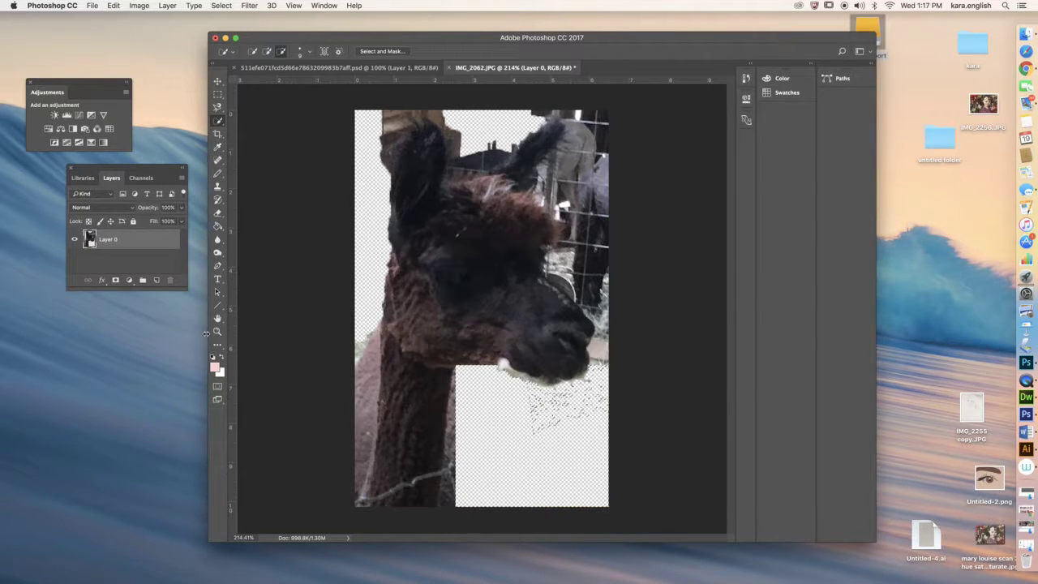
pyautogui.click(221, 5)
pyautogui.click(227, 27)
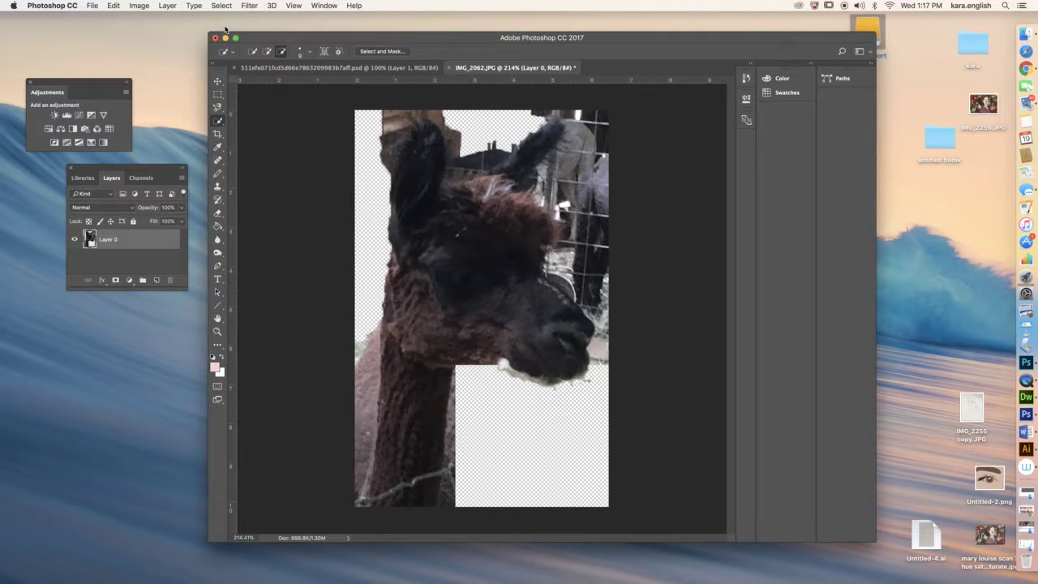